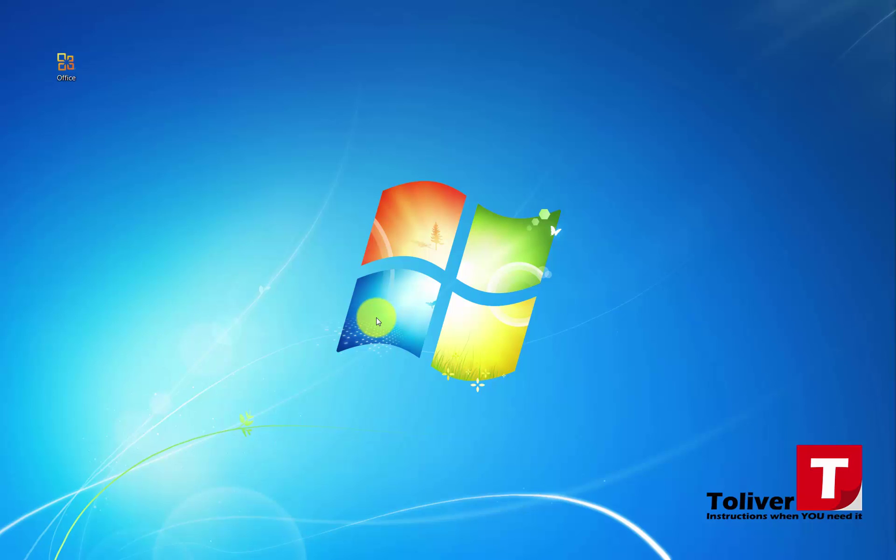
- Open the Office folder on the desktop and launch Project 2013 into a blank project
{"action": "left_click", "coordinate": [66, 72]}
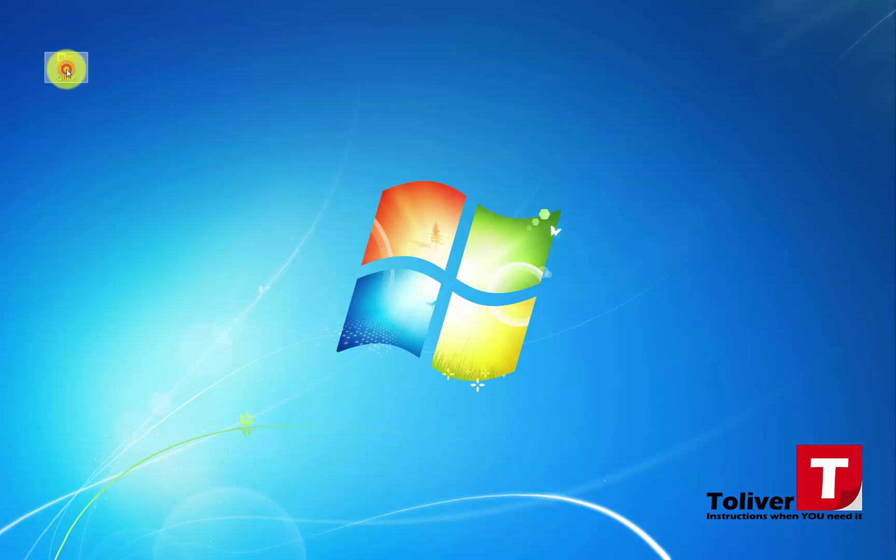
{"action": "left_click", "coordinate": [767, 89]}
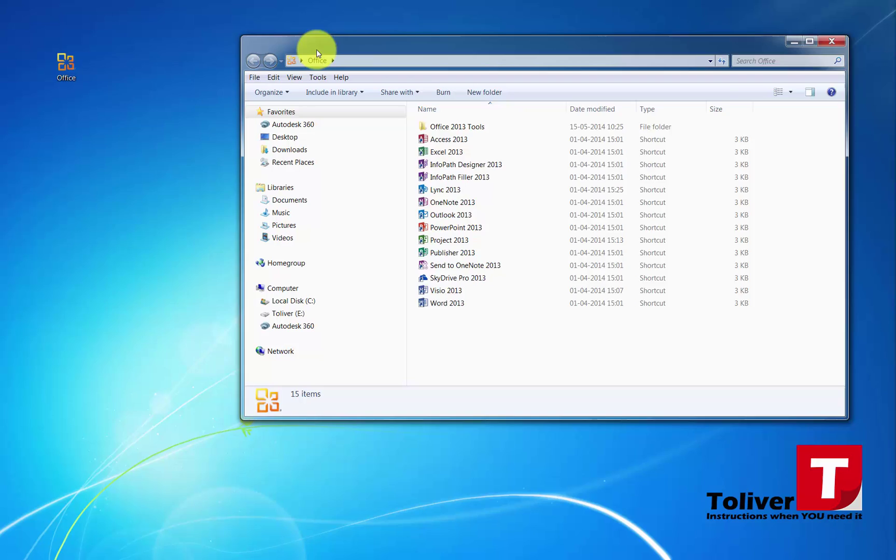
{"action": "left_click_drag", "start_coordinate": [330, 44], "coordinate": [270, 74]}
{"action": "double_click", "coordinate": [314, 260]}
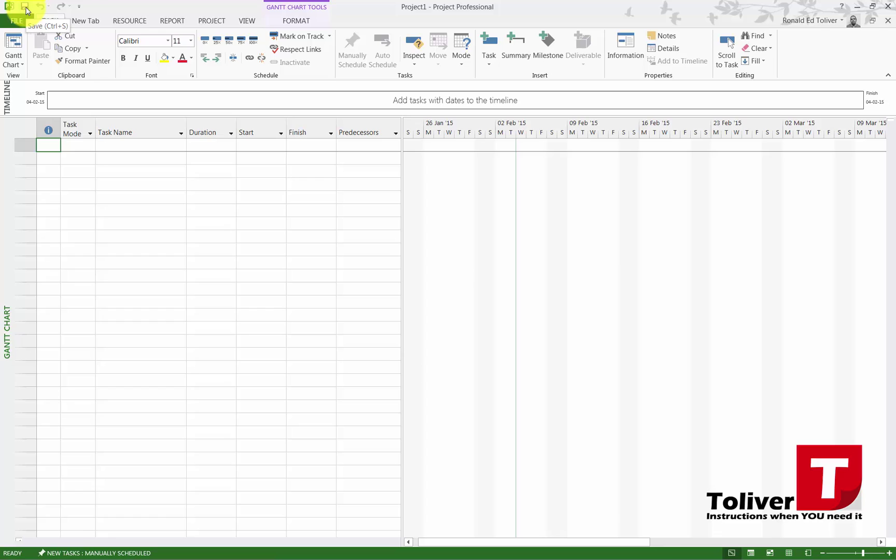
- Save the blank project to the Desktop as BKi0S15_K01_C12.2_N01.mpp
{"action": "left_click", "coordinate": [26, 10]}
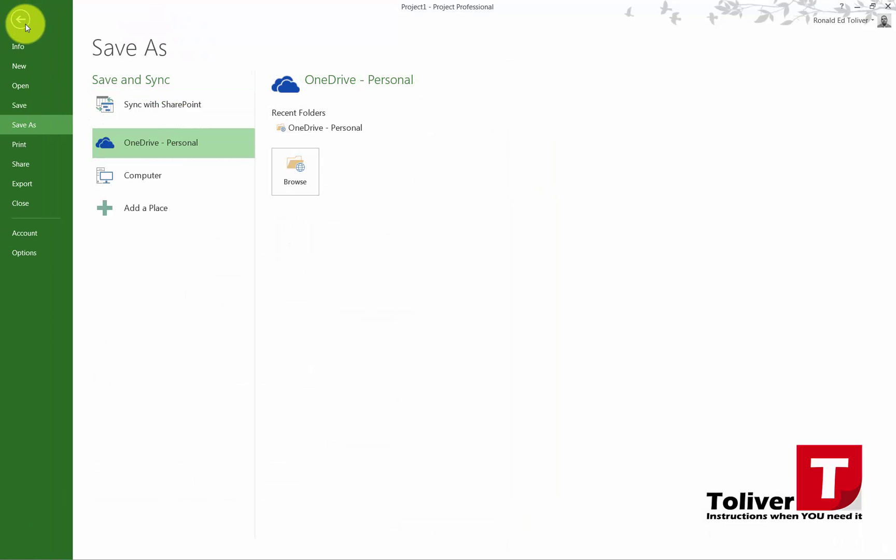
{"action": "left_click", "coordinate": [136, 184]}
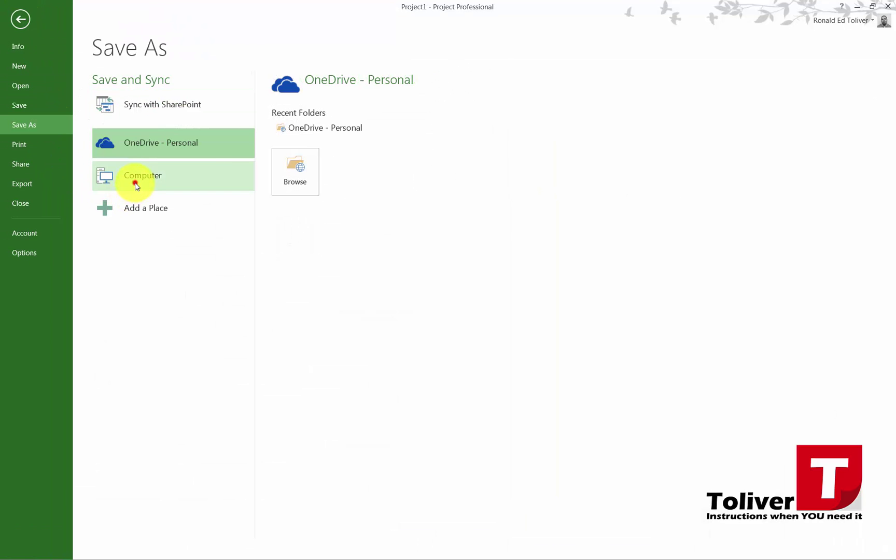
{"action": "left_click", "coordinate": [310, 259]}
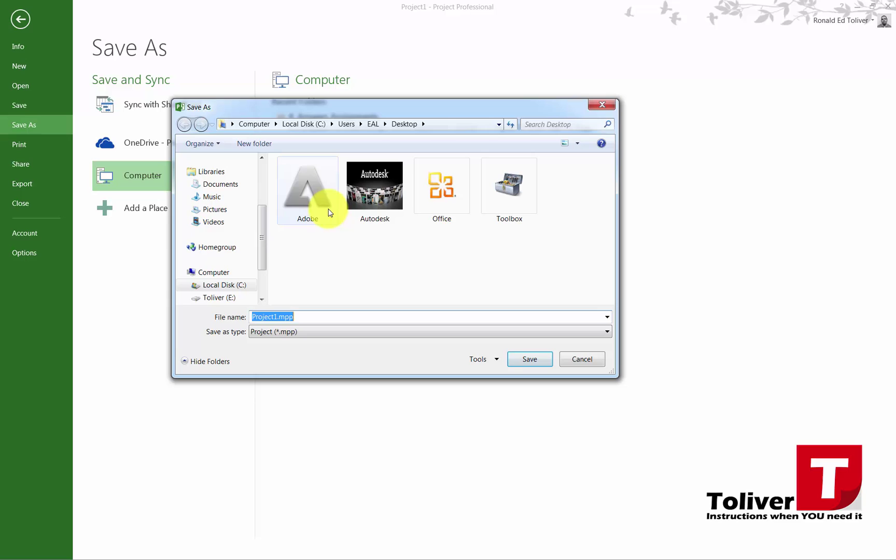
{"action": "type", "text": "BKi0S15_K01_C12"}
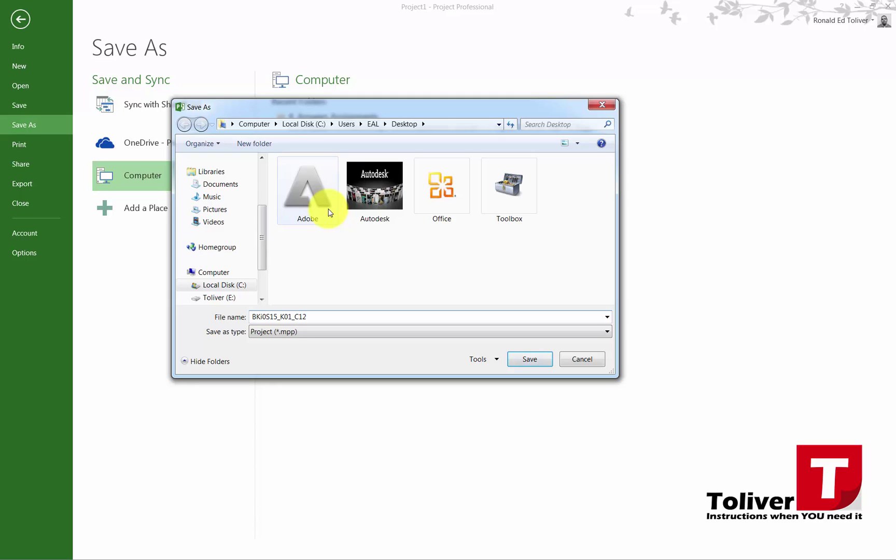
{"action": "type", "text": ".2"}
{"action": "type", "text": "_N01"}
{"action": "left_click", "coordinate": [528, 359]}
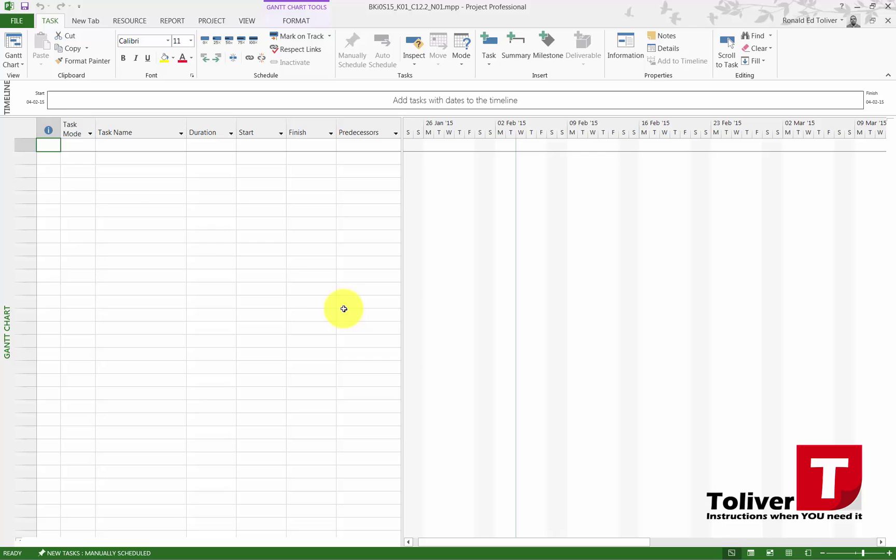
- In Project Options General, keep Gantt with Timeline as default view and 28-01-09 date format
{"action": "left_click", "coordinate": [16, 21]}
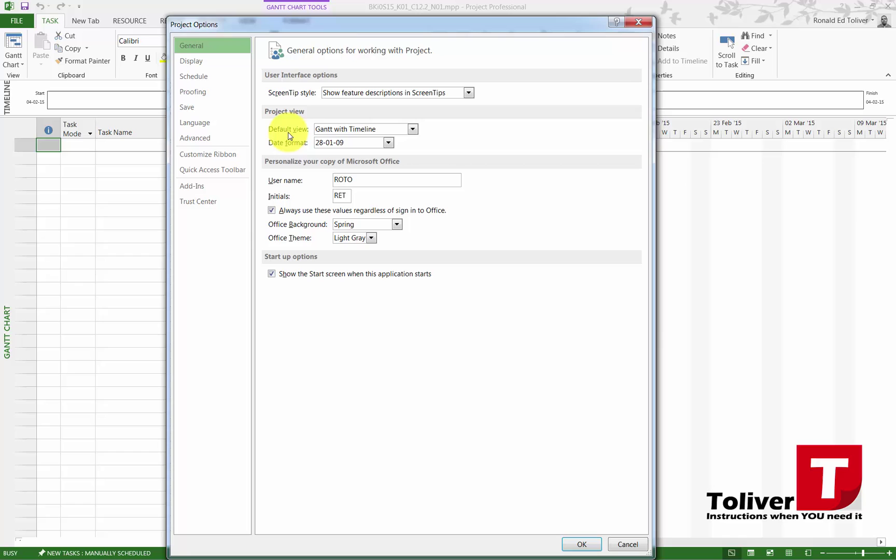
{"action": "left_click", "coordinate": [348, 133]}
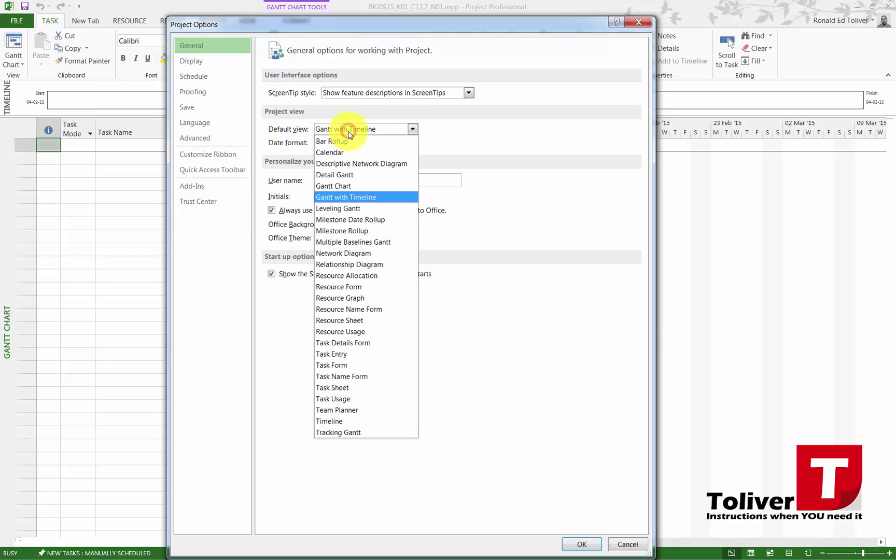
{"action": "left_click", "coordinate": [359, 197]}
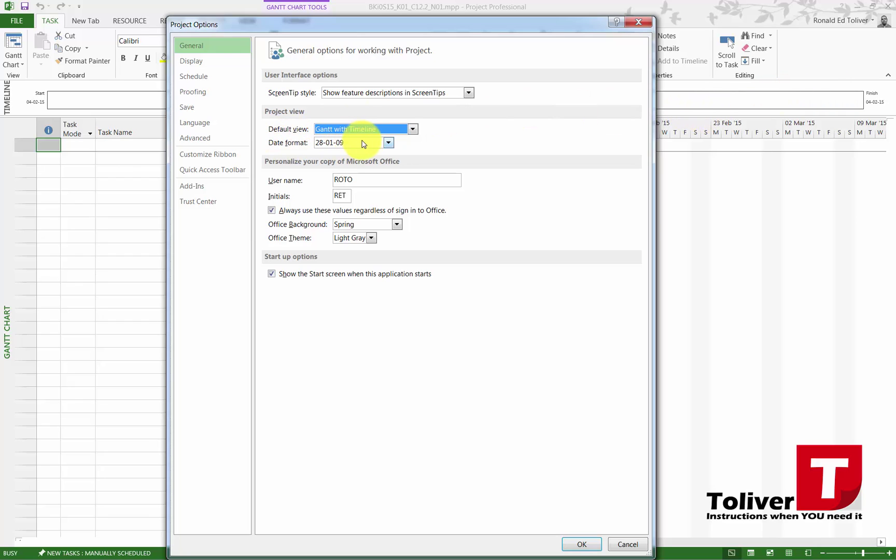
{"action": "left_click", "coordinate": [388, 142]}
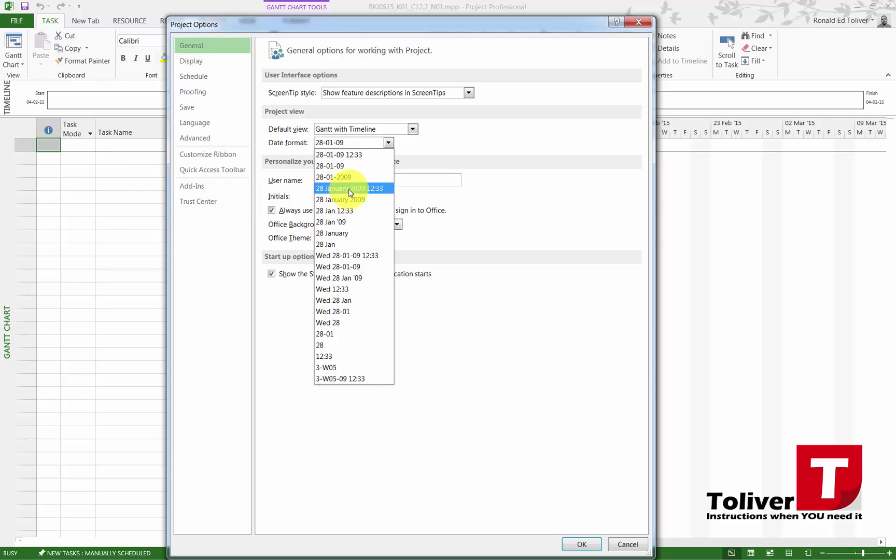
{"action": "left_click", "coordinate": [330, 166]}
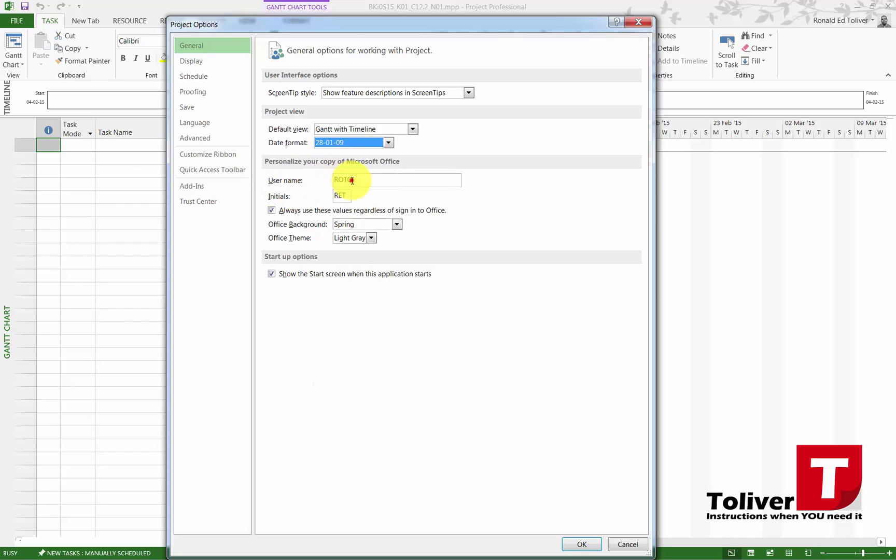
- Replace the user name with the author's full name, then go to Schedule options
{"action": "double_click", "coordinate": [351, 180]}
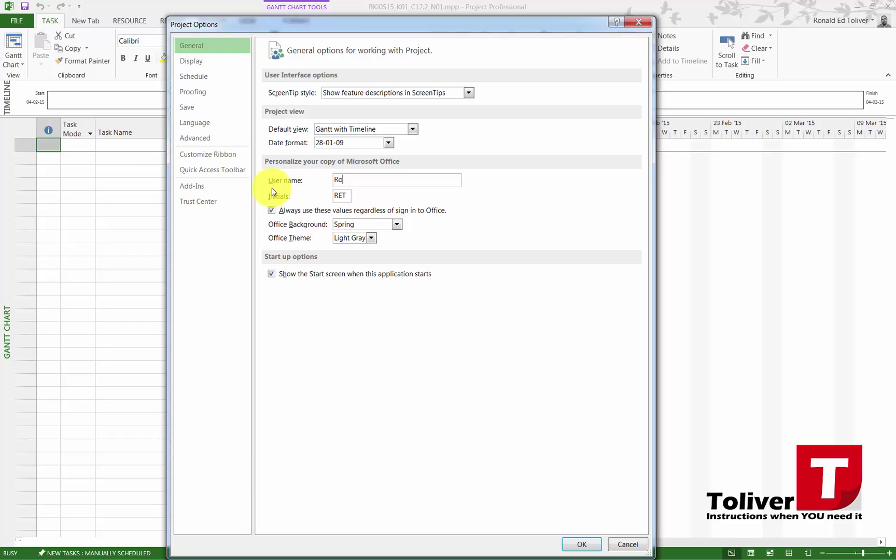
{"action": "key", "text": "Tab"}
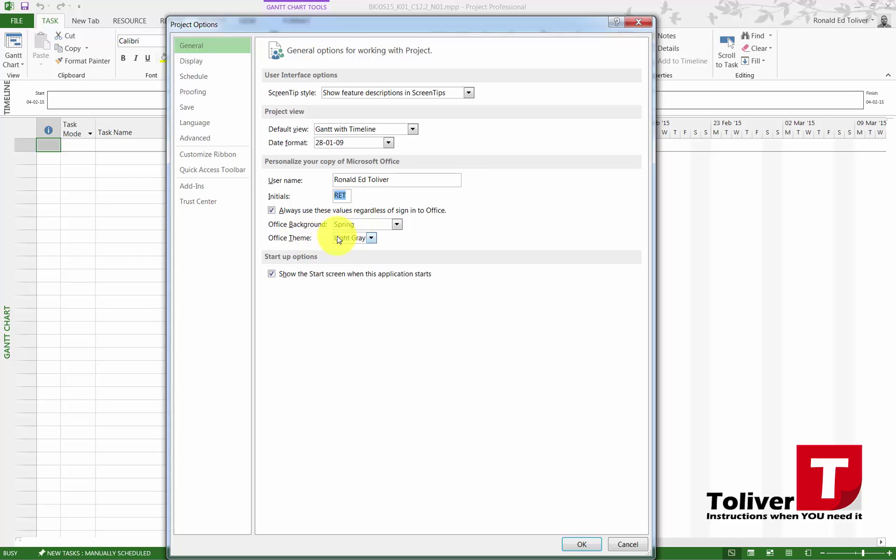
{"action": "left_click", "coordinate": [195, 78]}
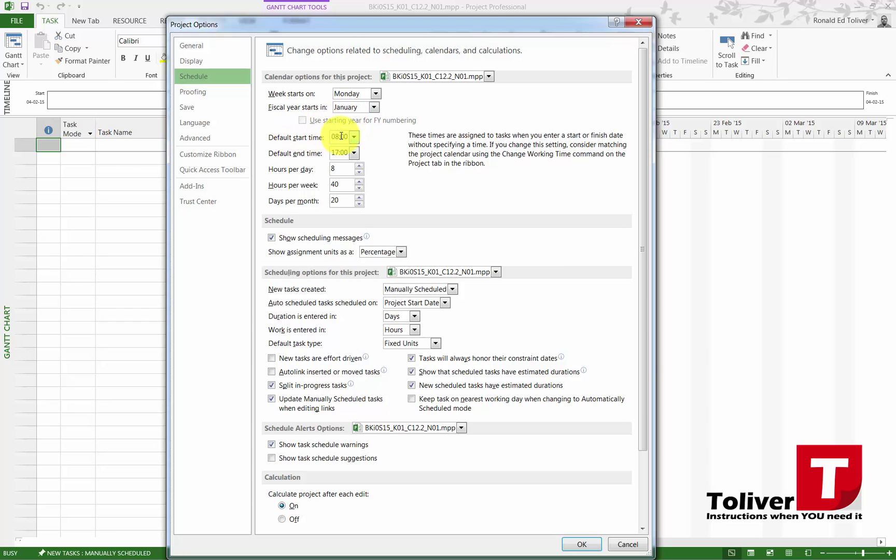
- Choose 16:00 as the default end time and Auto Scheduled for newly created tasks
{"action": "left_click", "coordinate": [353, 153]}
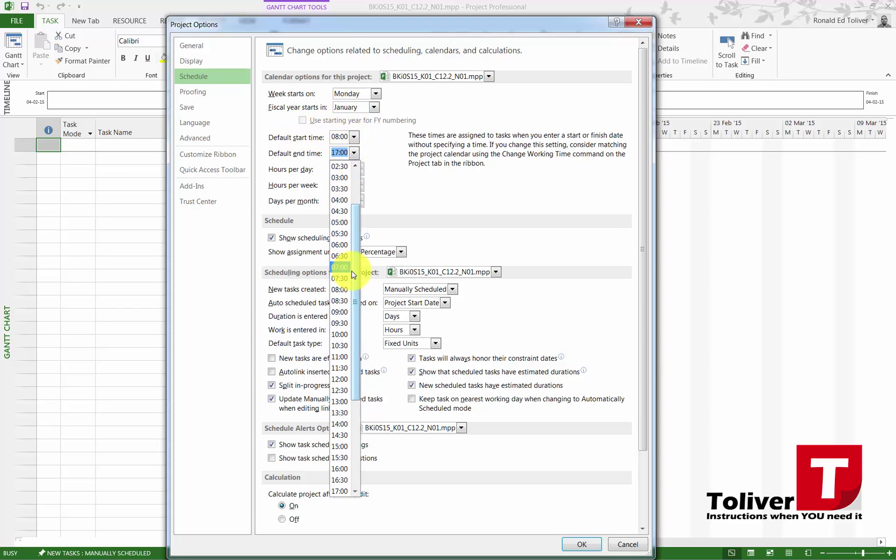
{"action": "scroll", "coordinate": [353, 282], "scroll_direction": "down", "scroll_amount": 2}
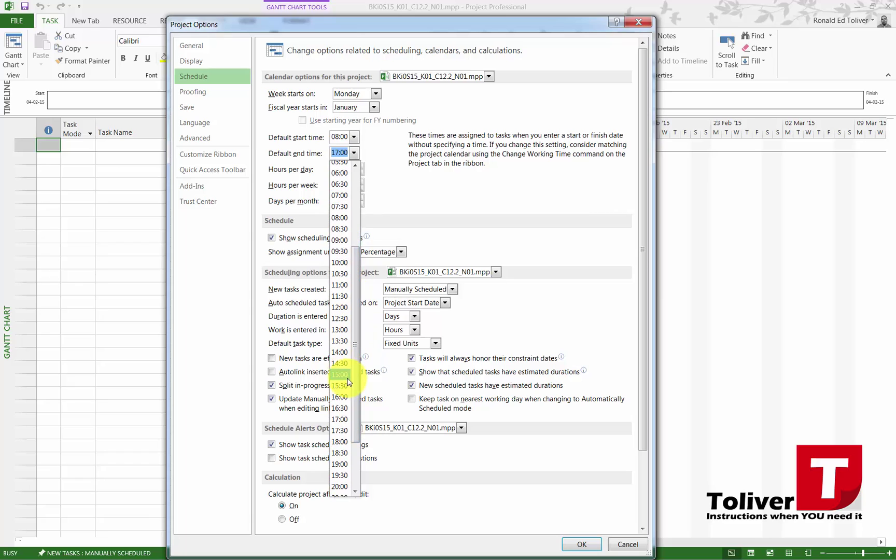
{"action": "left_click", "coordinate": [347, 397]}
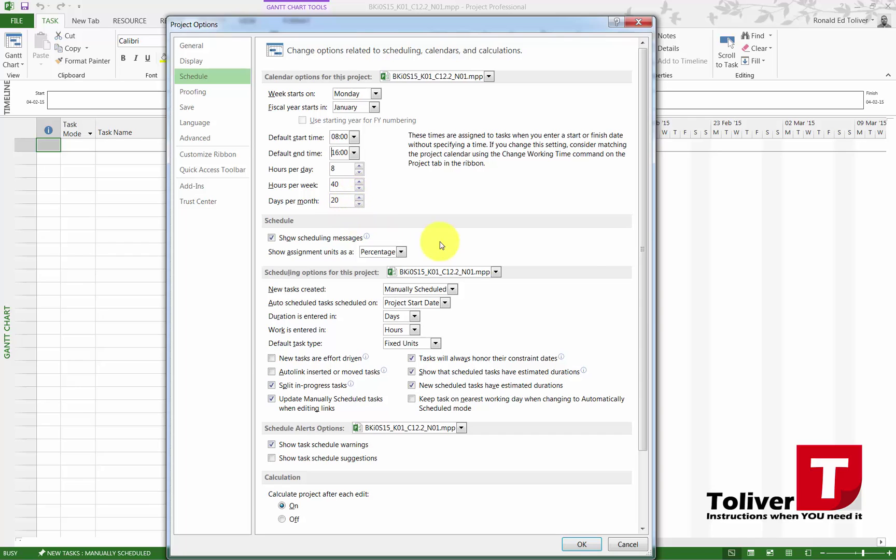
{"action": "left_click_drag", "start_coordinate": [646, 220], "coordinate": [649, 269]}
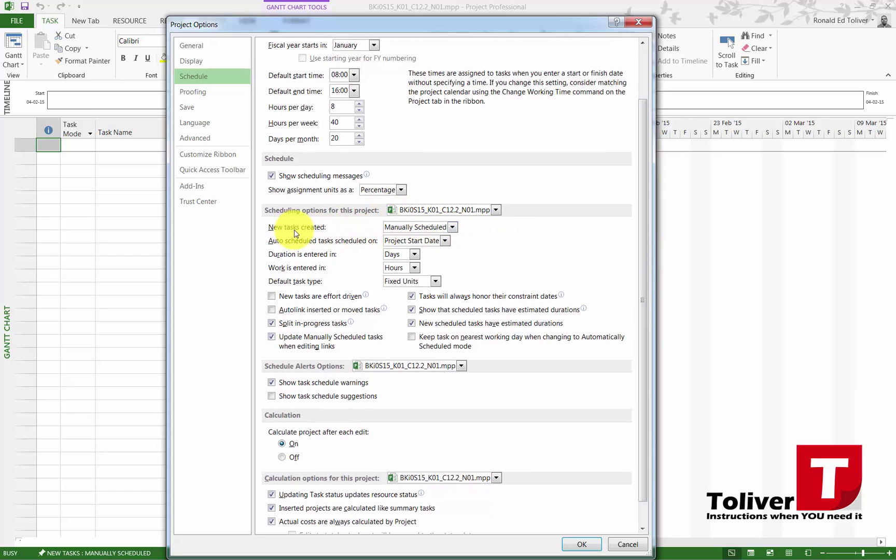
{"action": "left_click", "coordinate": [436, 233]}
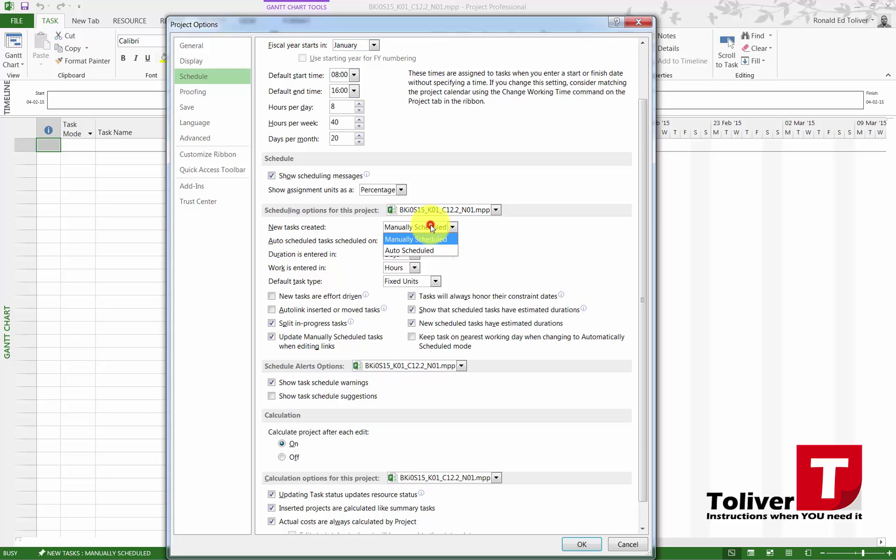
{"action": "left_click", "coordinate": [414, 251]}
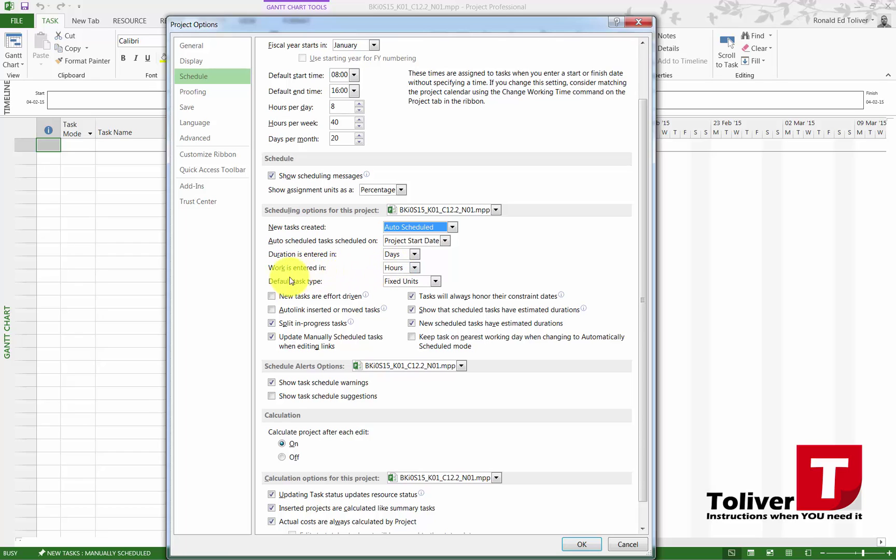
{"action": "left_click", "coordinate": [405, 283]}
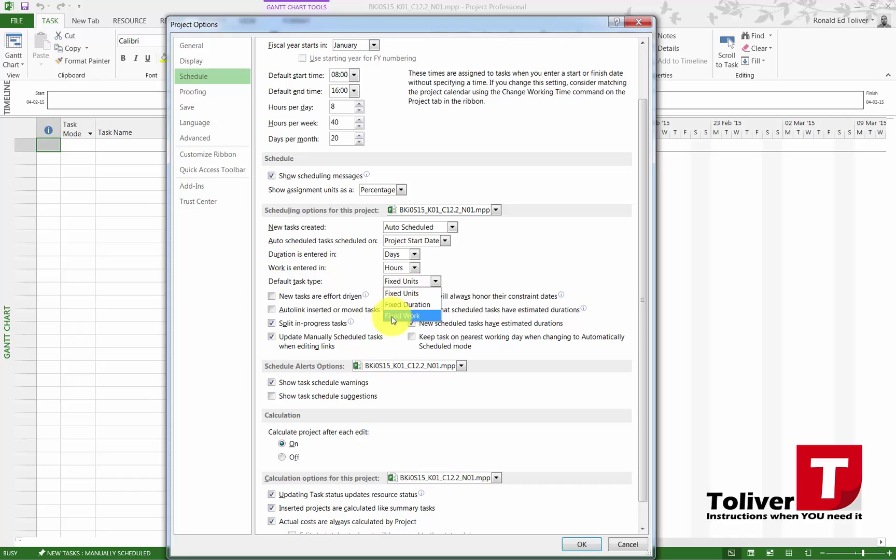
{"action": "left_click", "coordinate": [409, 294]}
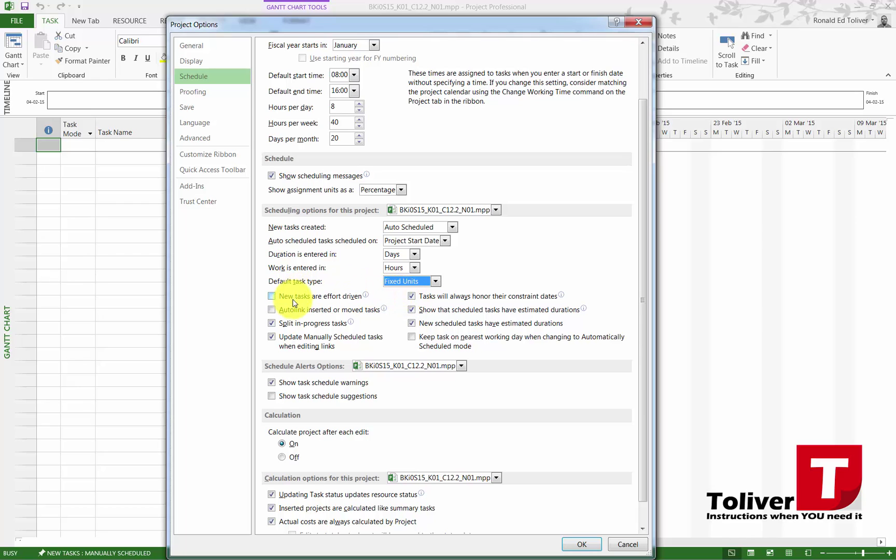
{"action": "left_click_drag", "start_coordinate": [641, 204], "coordinate": [642, 266]}
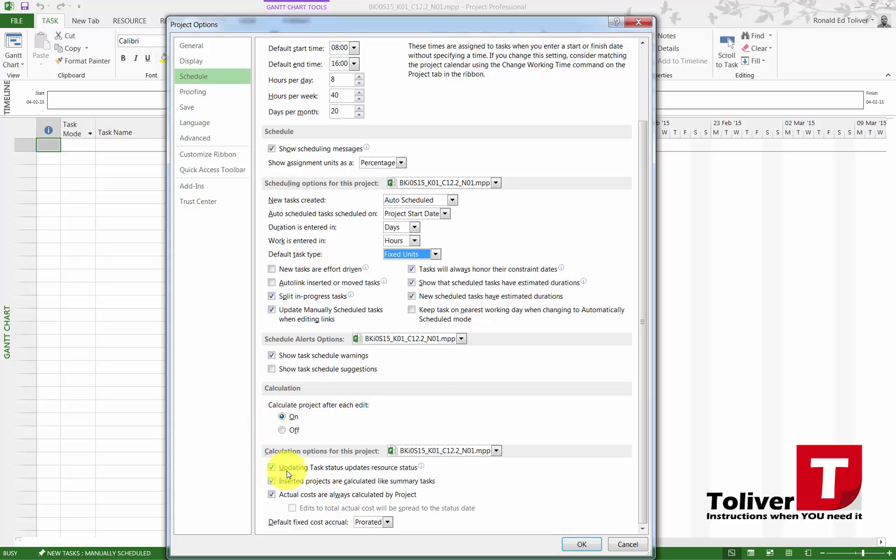
{"action": "mouse_move", "coordinate": [330, 474]}
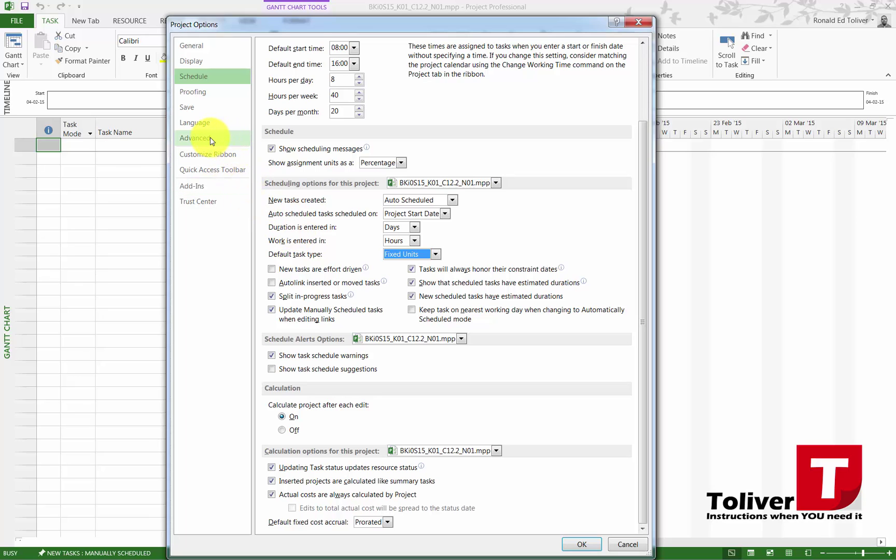
- In Advanced calculation options, tick all four move-to-status-date checkboxes for completed and remaining parts
{"action": "left_click", "coordinate": [206, 139]}
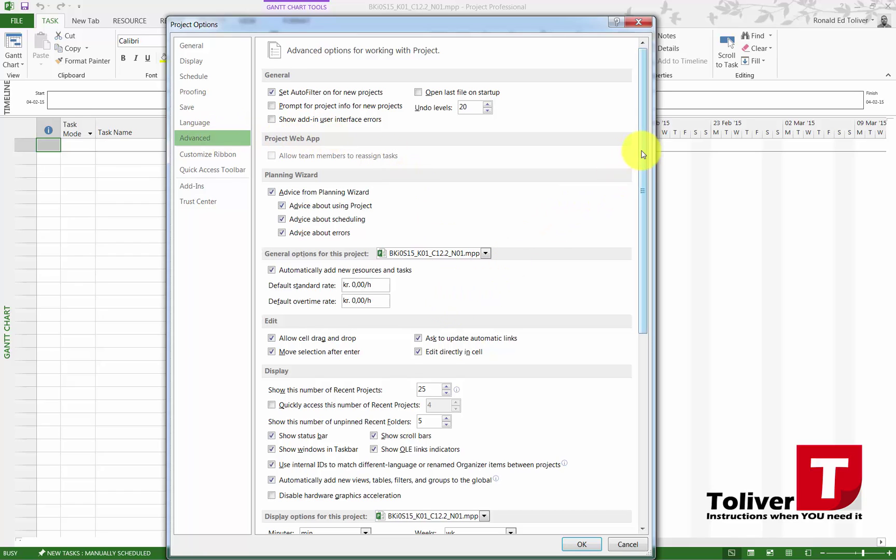
{"action": "left_click_drag", "start_coordinate": [640, 150], "coordinate": [664, 374]}
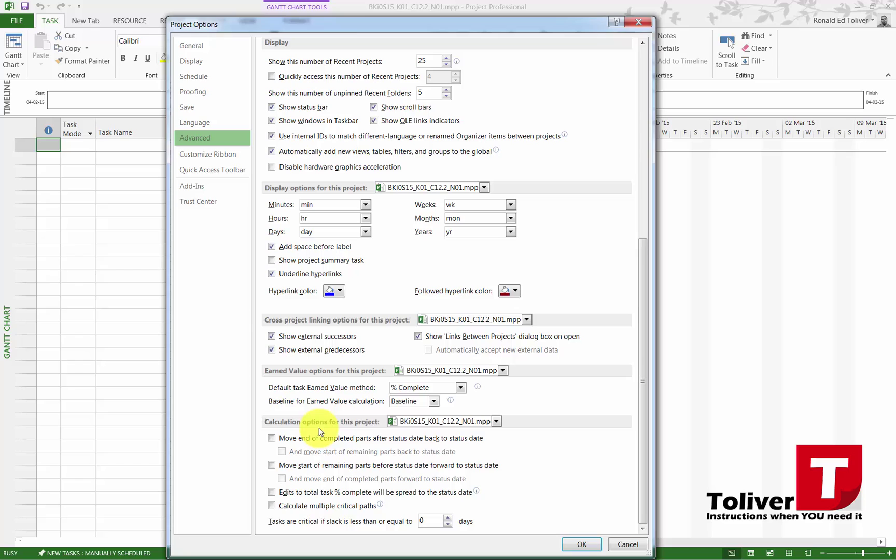
{"action": "left_click", "coordinate": [271, 438]}
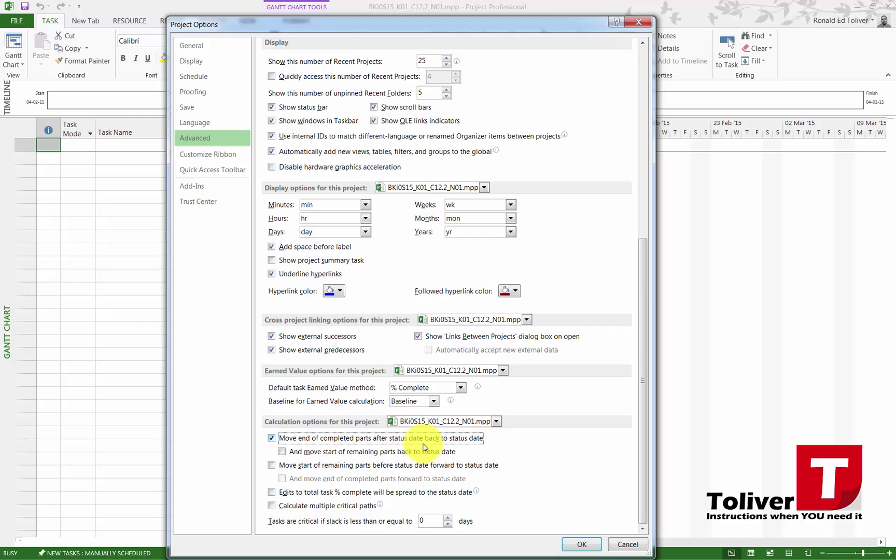
{"action": "left_click", "coordinate": [283, 452]}
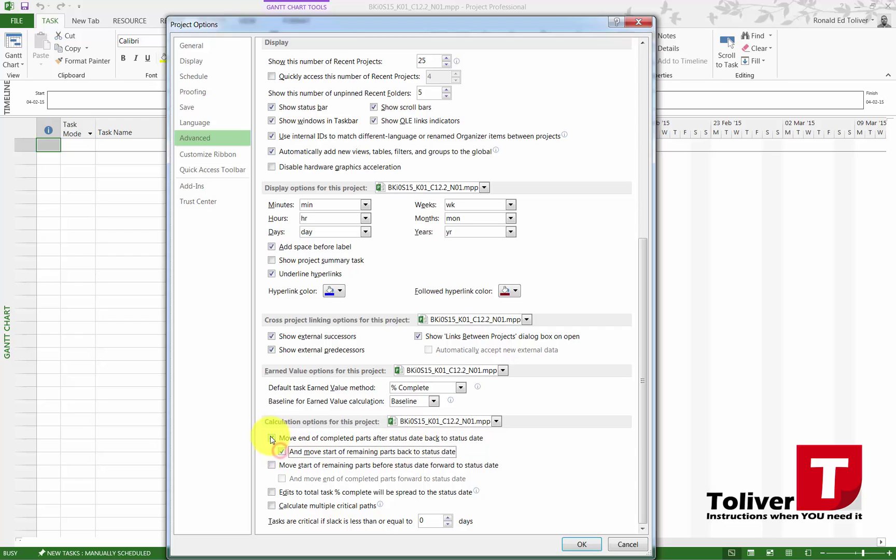
{"action": "left_click", "coordinate": [272, 438]}
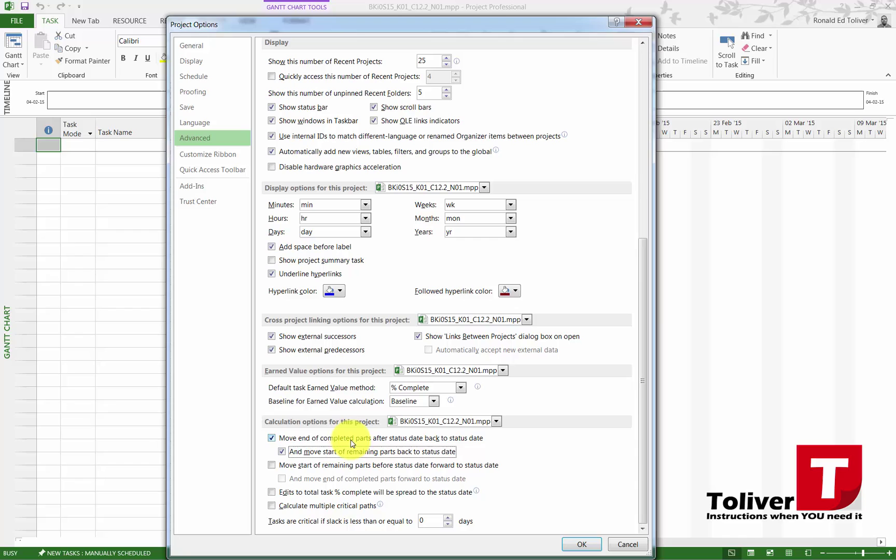
{"action": "left_click", "coordinate": [282, 452]}
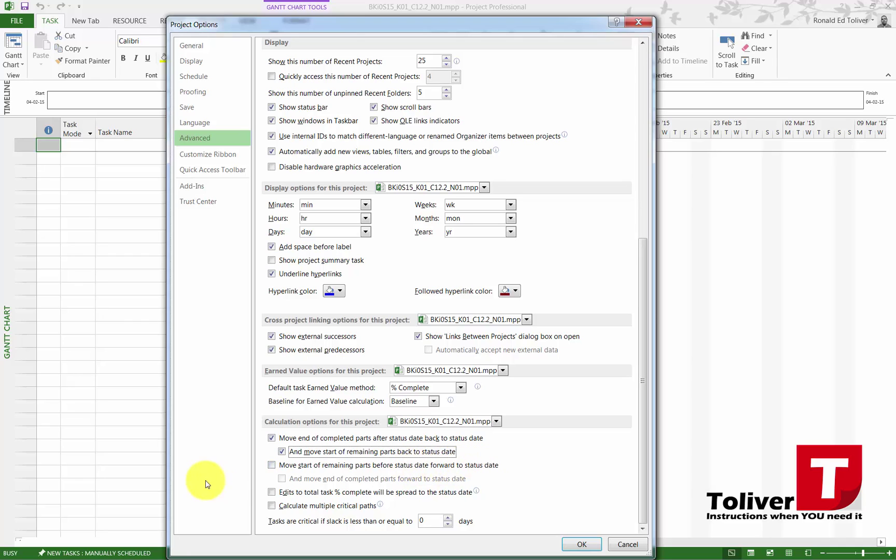
{"action": "left_click", "coordinate": [271, 465]}
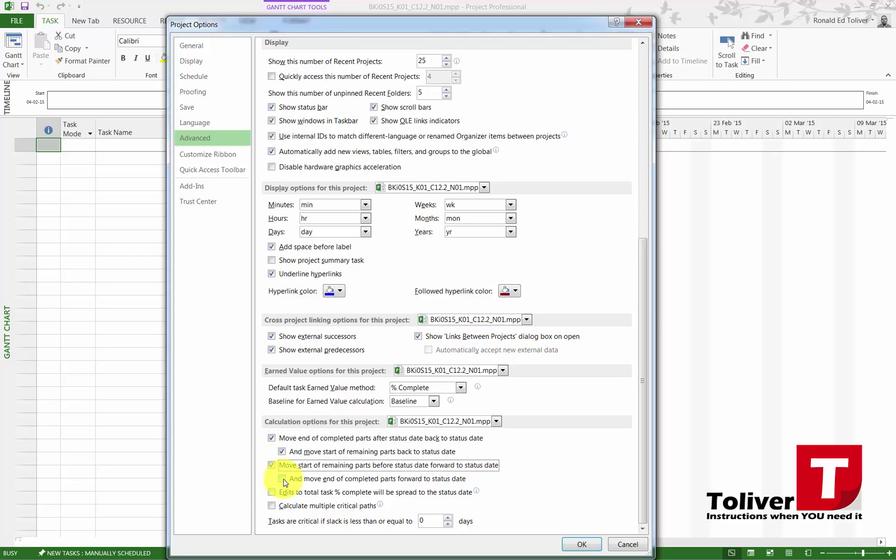
{"action": "left_click", "coordinate": [283, 480]}
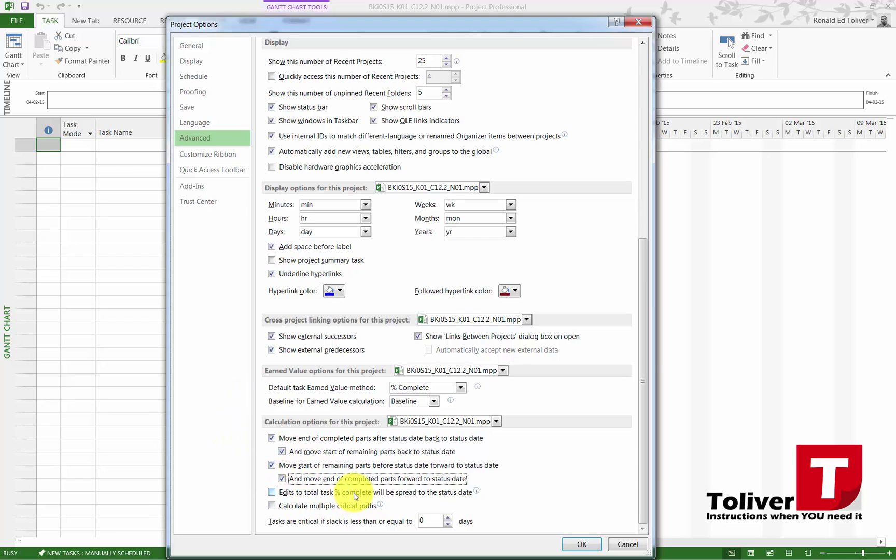
- Confirm the Project Options with OK to apply them and return to the Gantt chart
{"action": "left_click", "coordinate": [583, 545]}
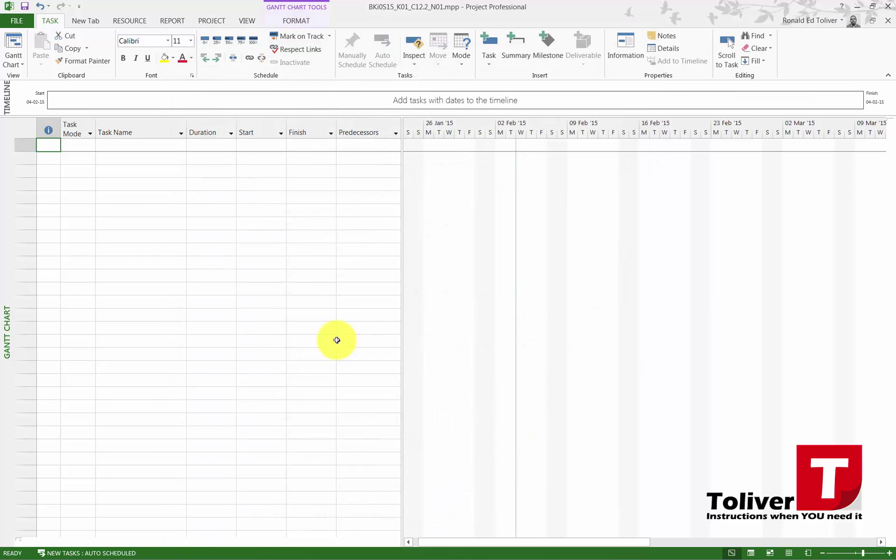